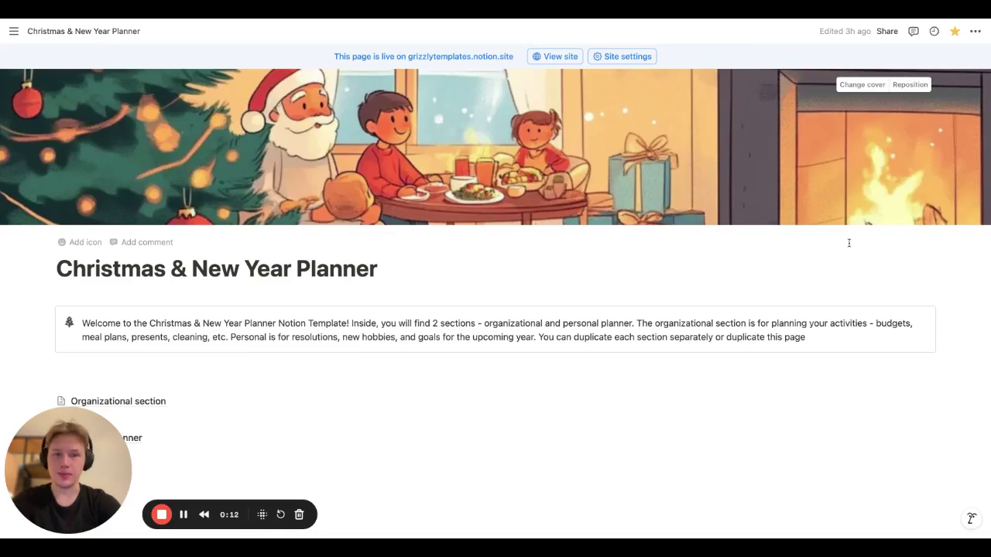
Open the Organizational section page from the planner and go to its Presents gallery.
{"action": "scroll", "coordinate": [849, 243], "scroll_direction": "down", "scroll_amount": 3}
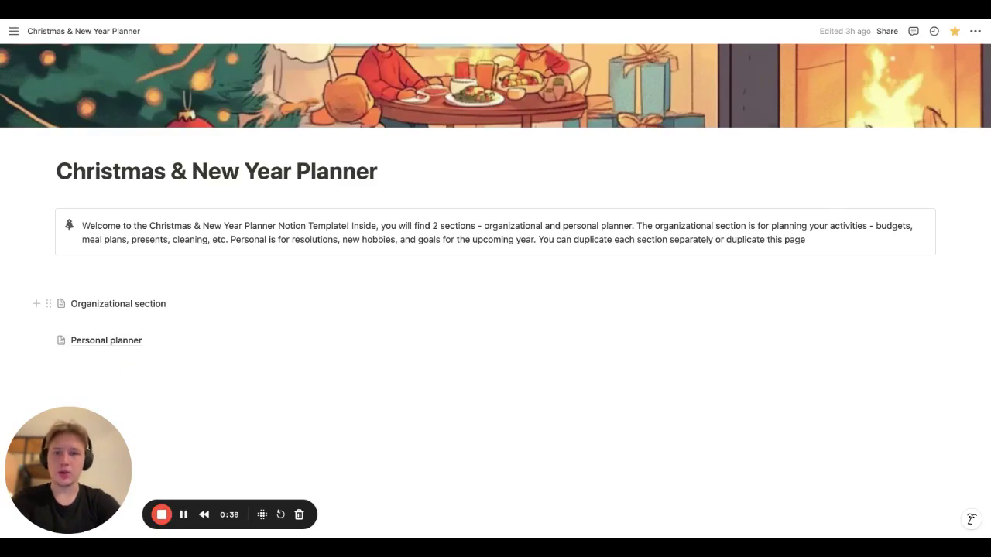
{"action": "left_click", "coordinate": [141, 304]}
{"action": "scroll", "coordinate": [293, 277], "scroll_direction": "down", "scroll_amount": 4}
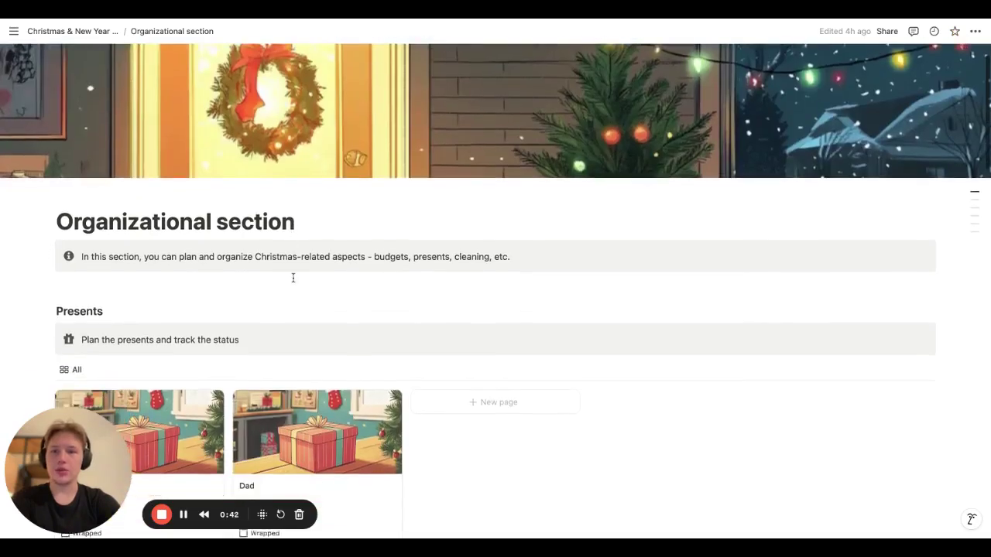
{"action": "scroll", "coordinate": [310, 277], "scroll_direction": "down", "scroll_amount": 2}
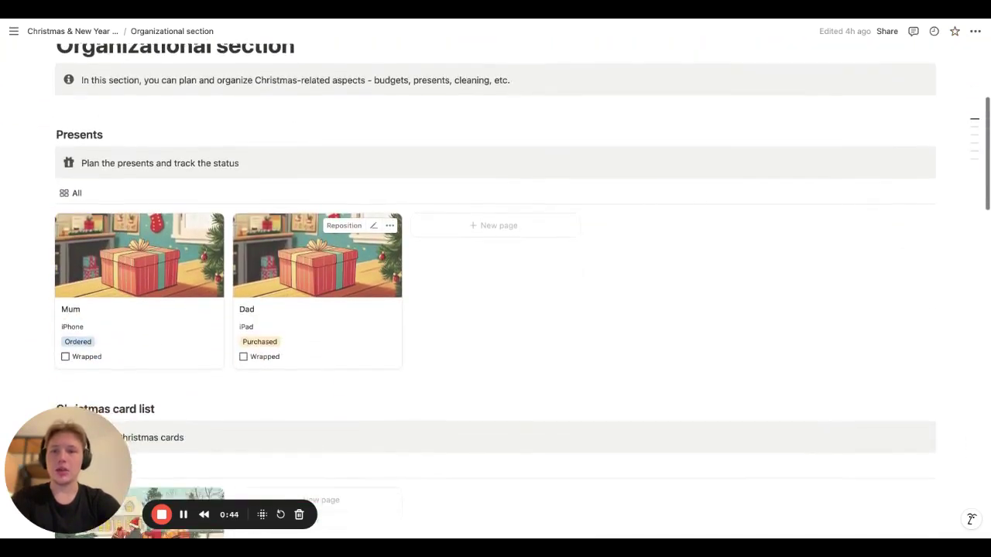
{"action": "scroll", "coordinate": [310, 232], "scroll_direction": "down", "scroll_amount": 1}
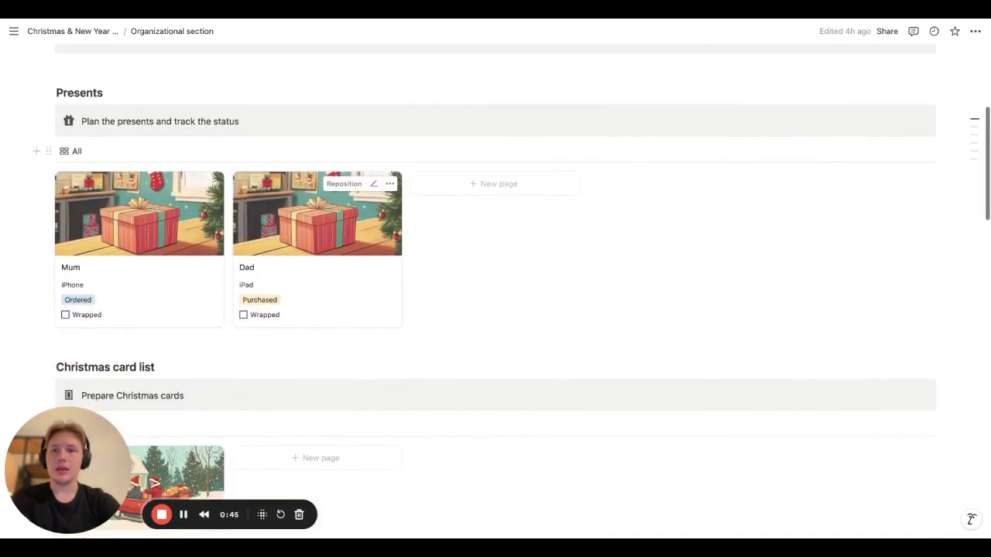
Open the Mum present card, look through its Purchase status and Status options, and close it without changes.
{"action": "left_click", "coordinate": [164, 236]}
{"action": "scroll", "coordinate": [423, 258], "scroll_direction": "down", "scroll_amount": 1}
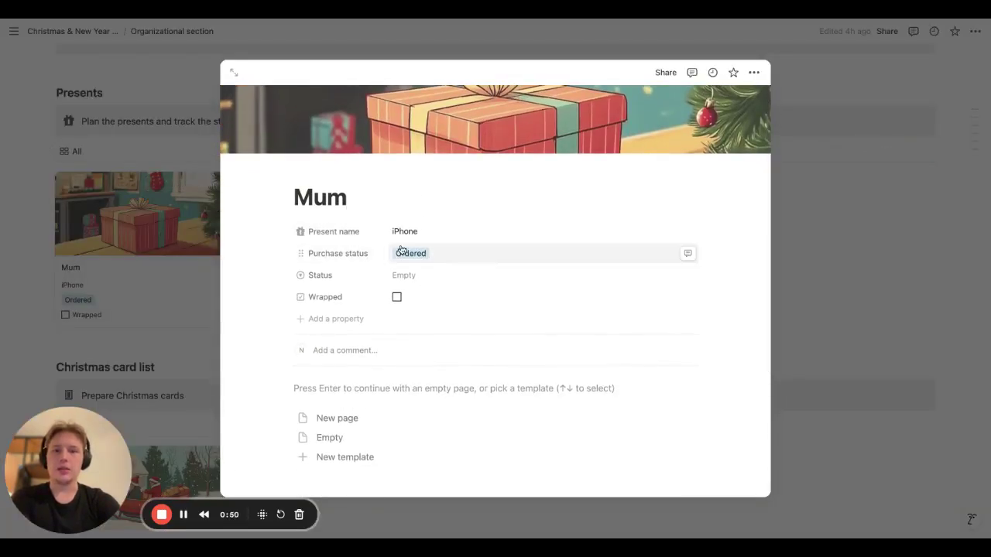
{"action": "left_click", "coordinate": [426, 256]}
{"action": "left_click", "coordinate": [472, 236]}
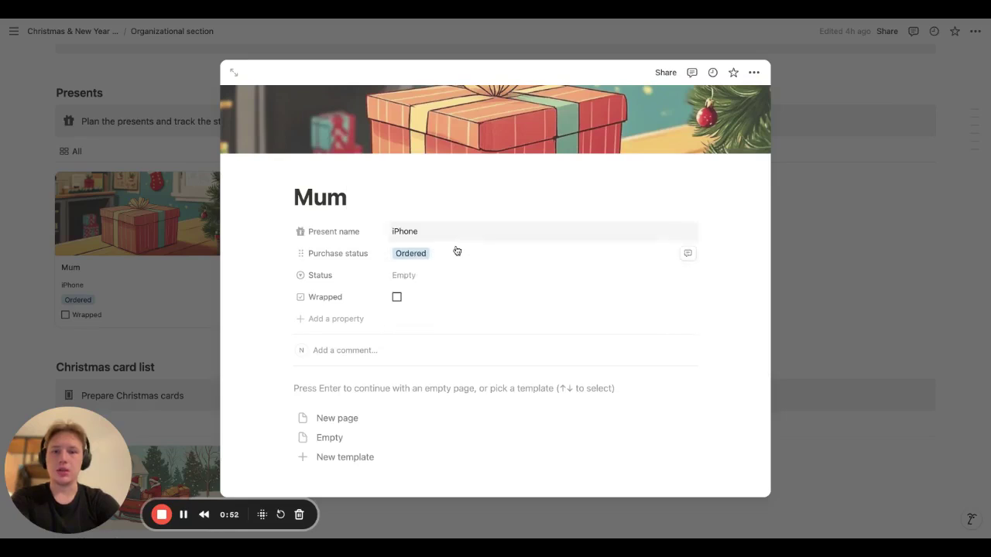
{"action": "left_click", "coordinate": [425, 276]}
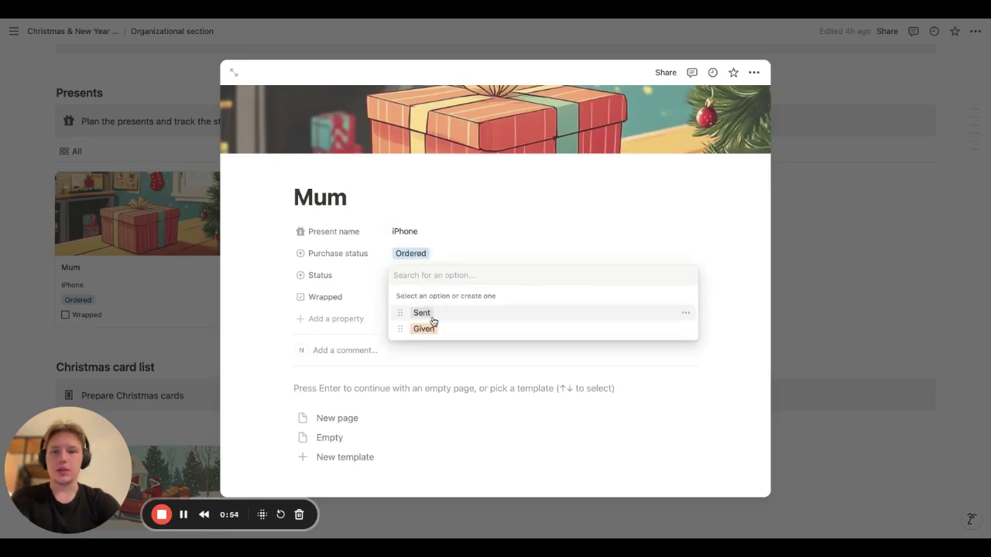
{"action": "left_click", "coordinate": [447, 250]}
{"action": "scroll", "coordinate": [430, 279], "scroll_direction": "down", "scroll_amount": 1}
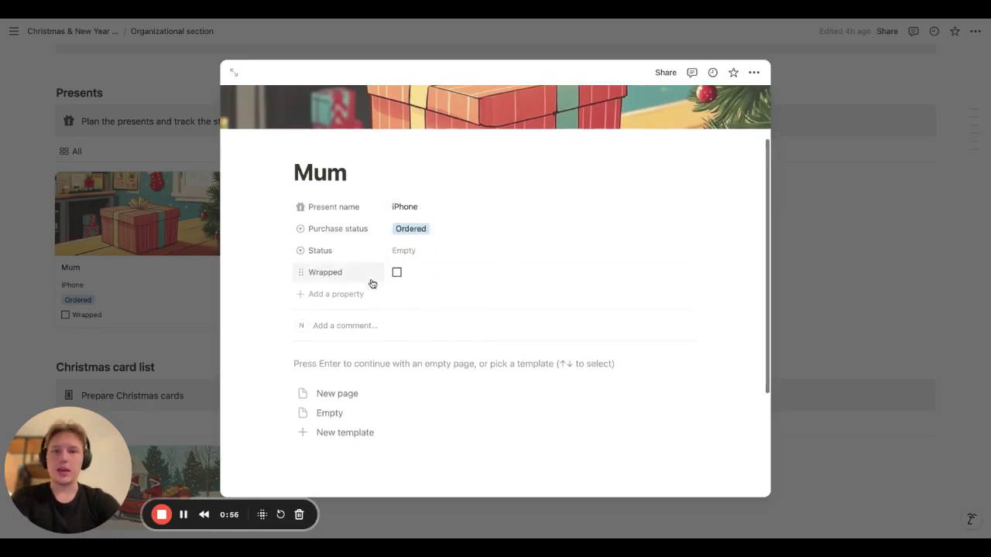
{"action": "left_click", "coordinate": [186, 297]}
Open the Card for grandparents entry in the Christmas card list, view its Status options, and close it unchanged.
{"action": "scroll", "coordinate": [185, 297], "scroll_direction": "down", "scroll_amount": 7}
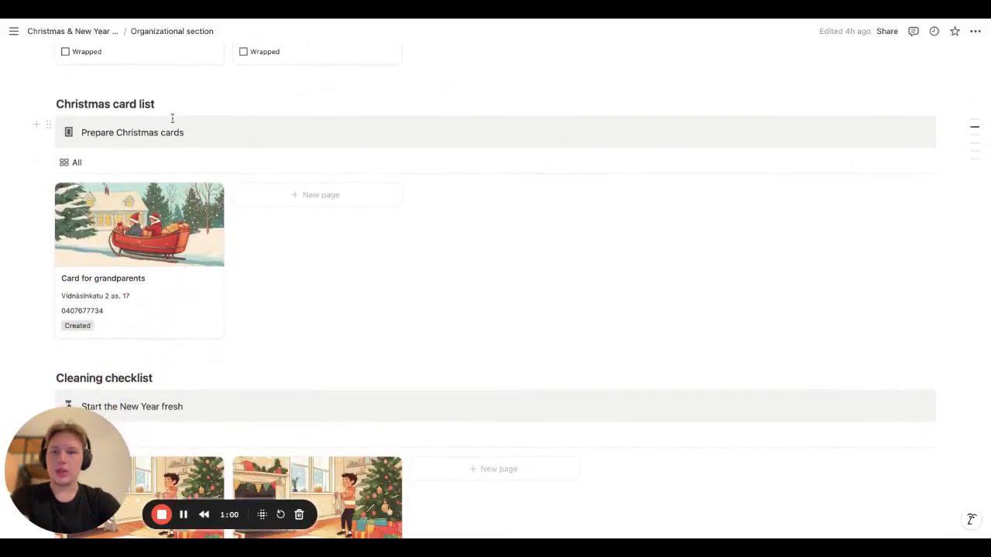
{"action": "scroll", "coordinate": [172, 118], "scroll_direction": "down", "scroll_amount": 2}
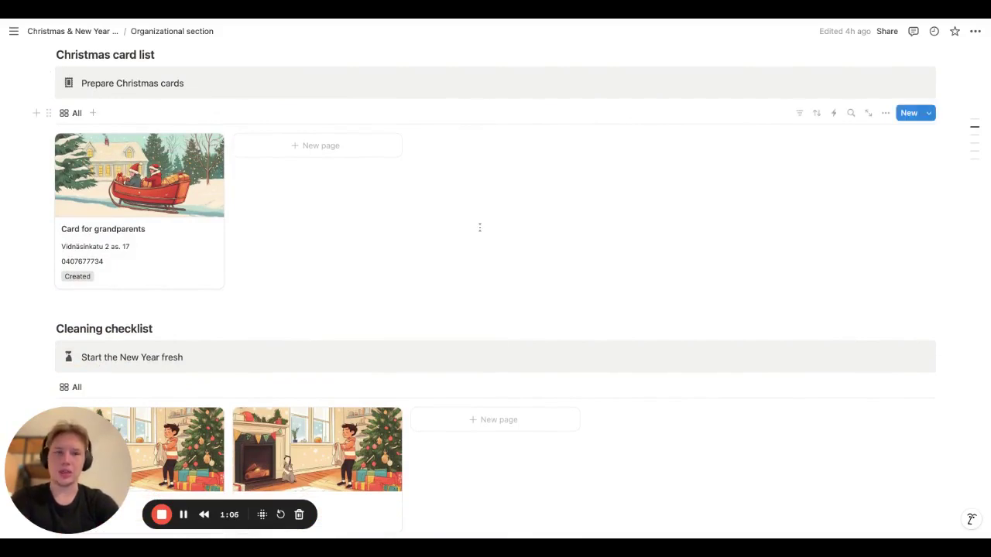
{"action": "scroll", "coordinate": [479, 228], "scroll_direction": "down", "scroll_amount": 2}
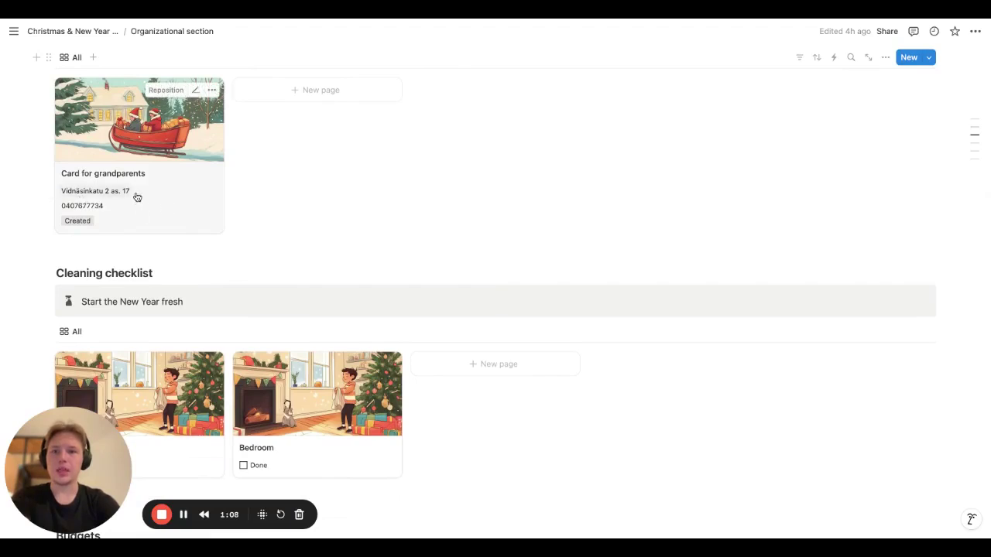
{"action": "left_click", "coordinate": [86, 224]}
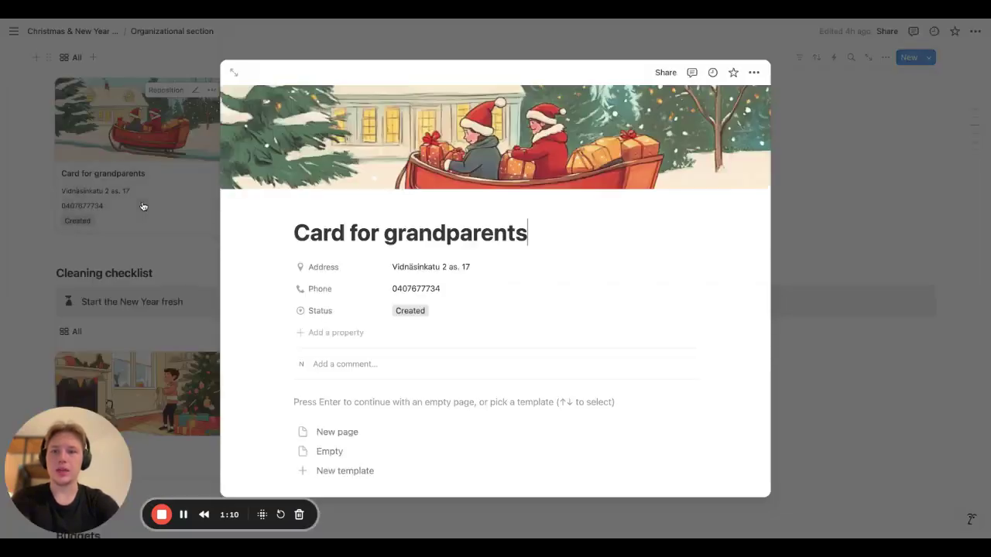
{"action": "left_click", "coordinate": [411, 336]}
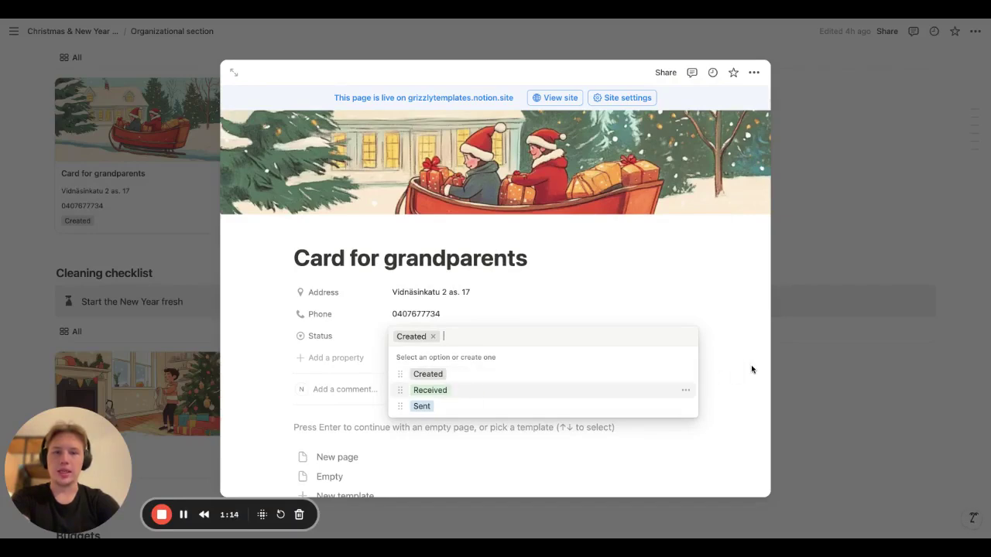
{"action": "left_click", "coordinate": [807, 349]}
{"action": "left_click", "coordinate": [807, 349]}
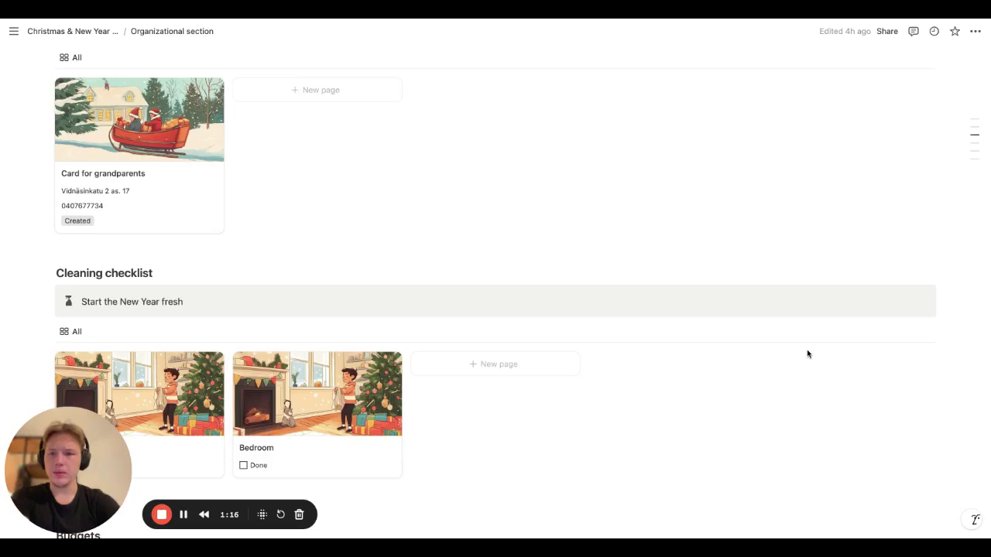
Open the Bedroom card in the Cleaning checklist, review its cleaning to-dos, and close it.
{"action": "scroll", "coordinate": [807, 351], "scroll_direction": "down", "scroll_amount": 5}
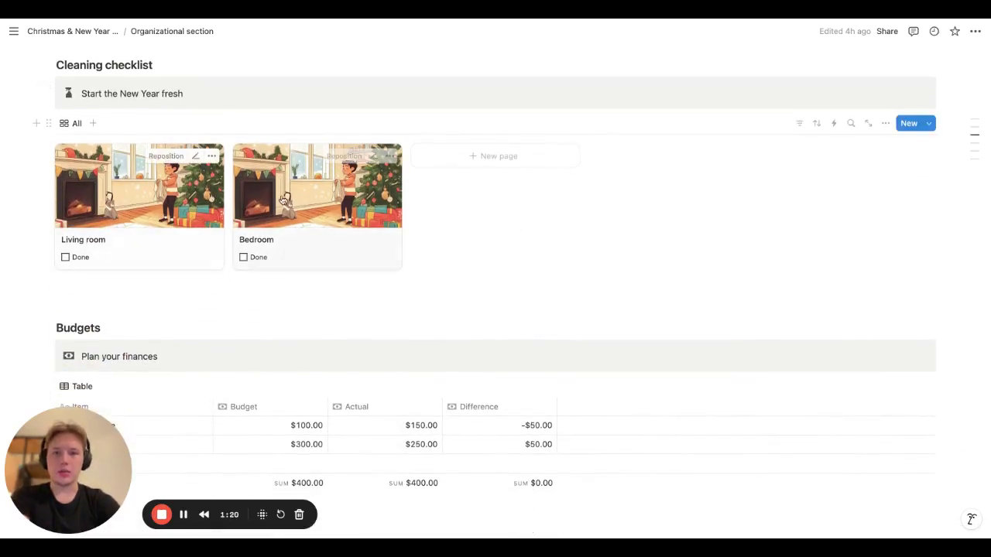
{"action": "left_click", "coordinate": [302, 203]}
{"action": "scroll", "coordinate": [463, 282], "scroll_direction": "down", "scroll_amount": 1}
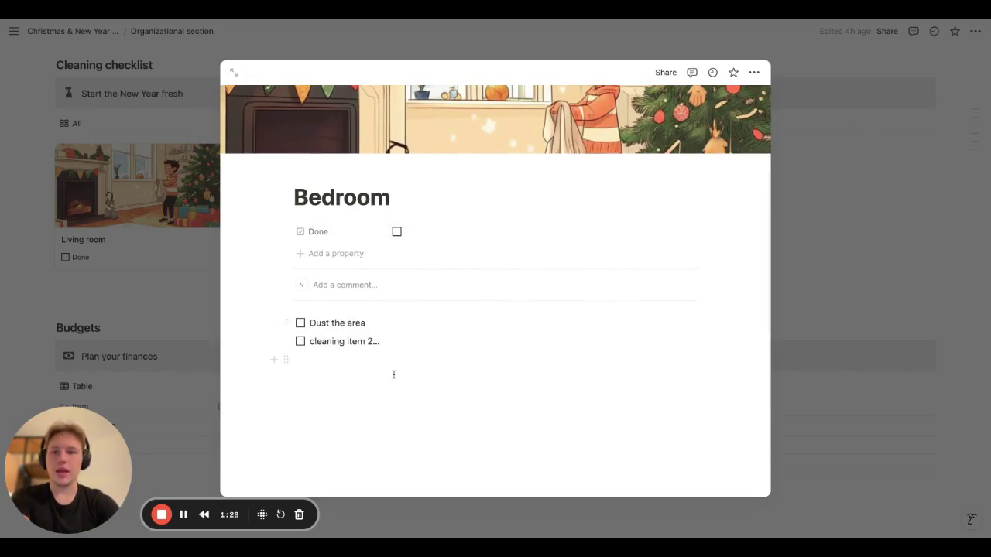
{"action": "left_click", "coordinate": [792, 288]}
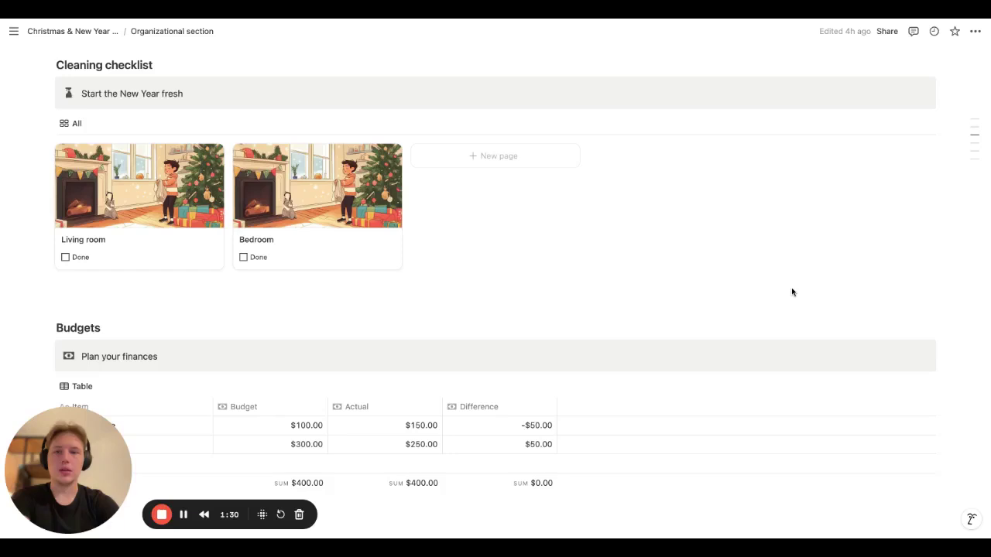
Review the Budgets table and switch the Shopping list to the All view.
{"action": "scroll", "coordinate": [792, 289], "scroll_direction": "down", "scroll_amount": 3}
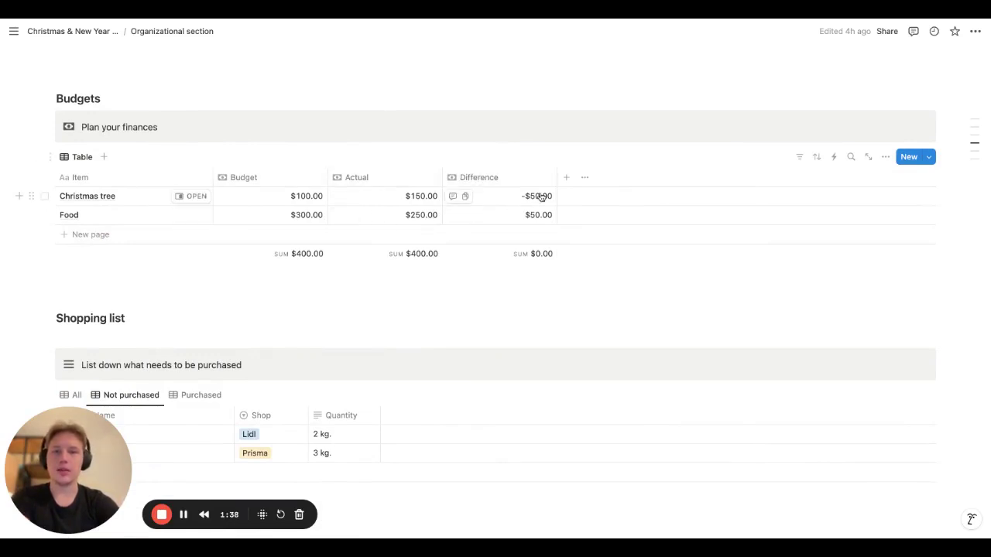
{"action": "scroll", "coordinate": [541, 196], "scroll_direction": "down", "scroll_amount": 5}
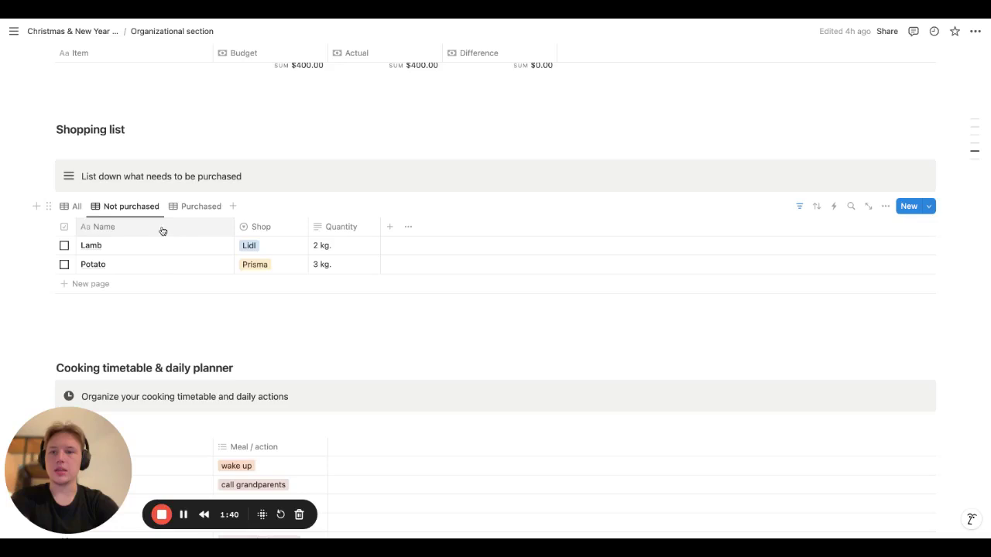
{"action": "left_click", "coordinate": [72, 207]}
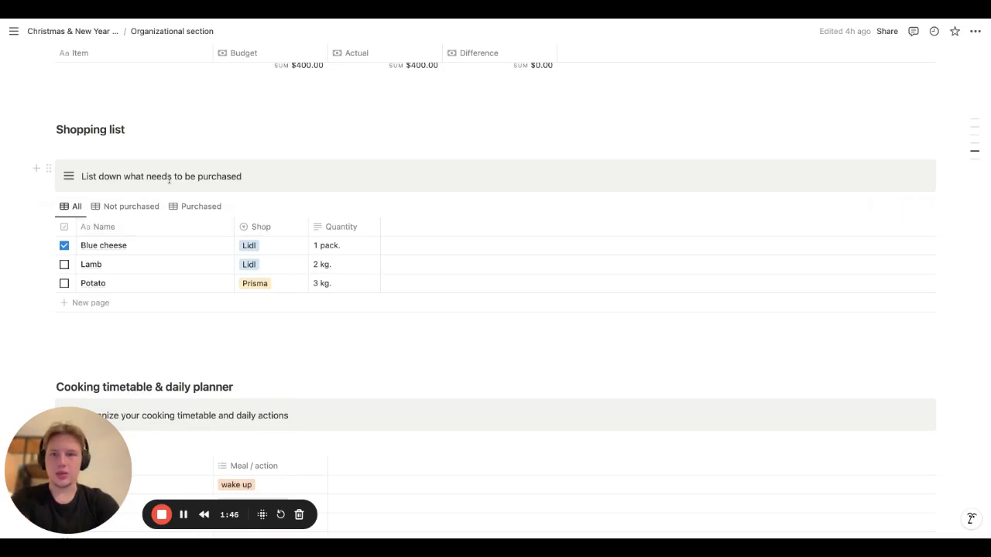
{"action": "scroll", "coordinate": [169, 180], "scroll_direction": "down", "scroll_amount": 1}
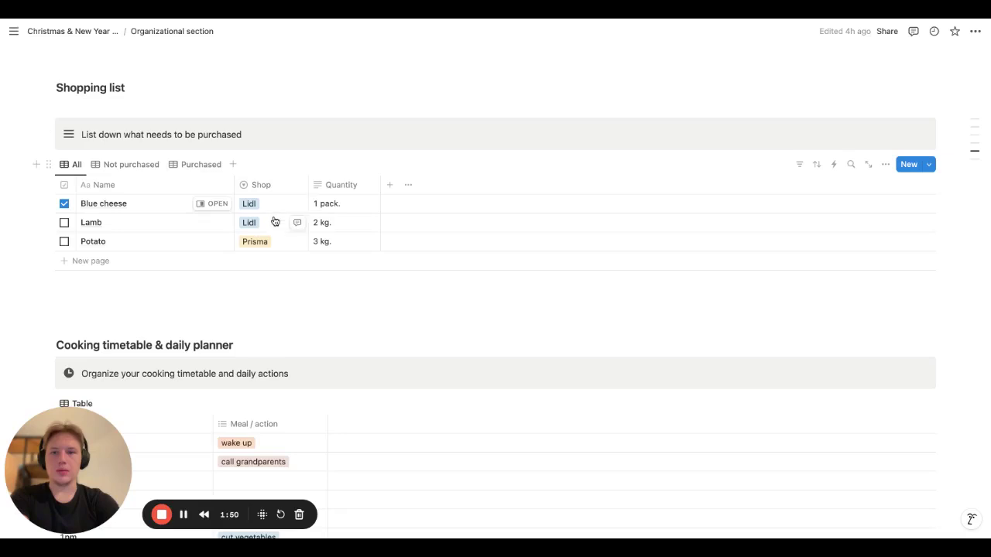
Examine the time slots and actions in the Cooking timetable & daily planner table.
{"action": "scroll", "coordinate": [365, 203], "scroll_direction": "down", "scroll_amount": 5}
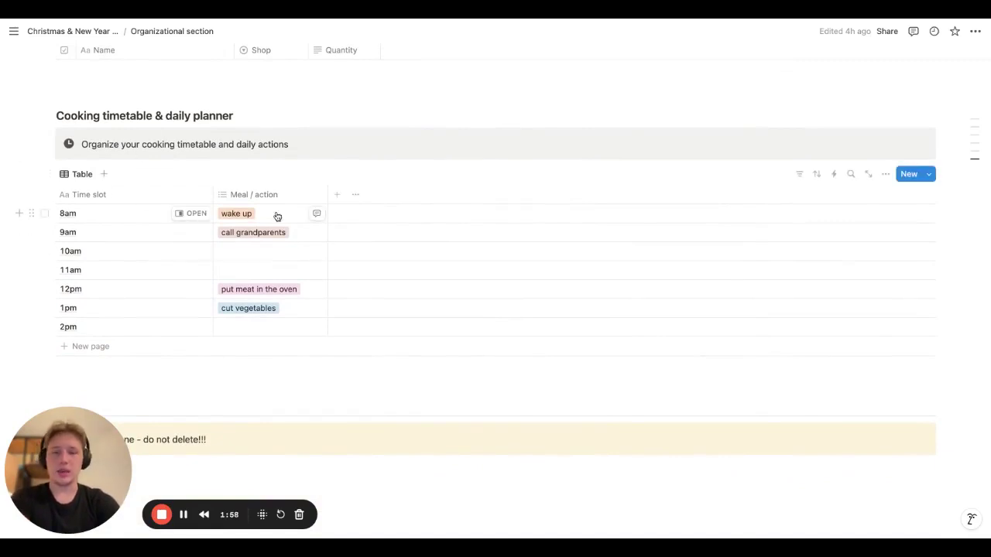
{"action": "scroll", "coordinate": [277, 216], "scroll_direction": "down", "scroll_amount": 1}
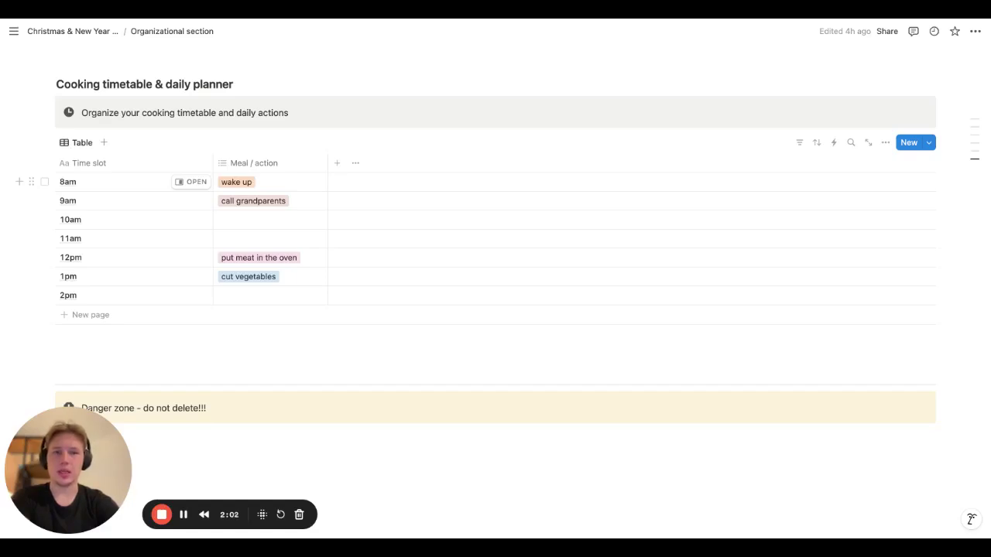
{"action": "scroll", "coordinate": [317, 255], "scroll_direction": "down", "scroll_amount": 15}
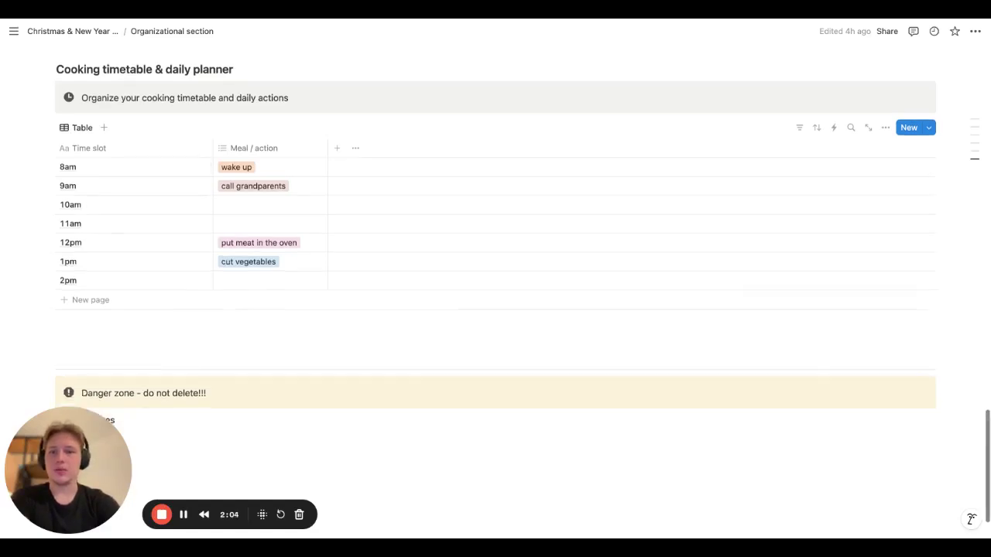
Return to the Christmas & New Year Planner page and open the Personal planner at its Areas of life gallery.
{"action": "scroll", "coordinate": [317, 255], "scroll_direction": "up", "scroll_amount": 5}
{"action": "left_click", "coordinate": [93, 33]}
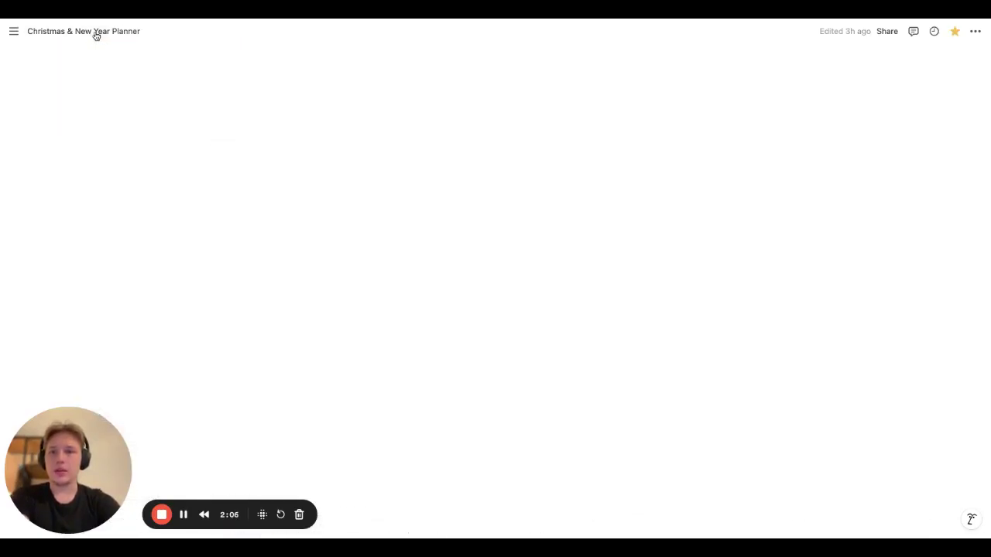
{"action": "left_click", "coordinate": [107, 301]}
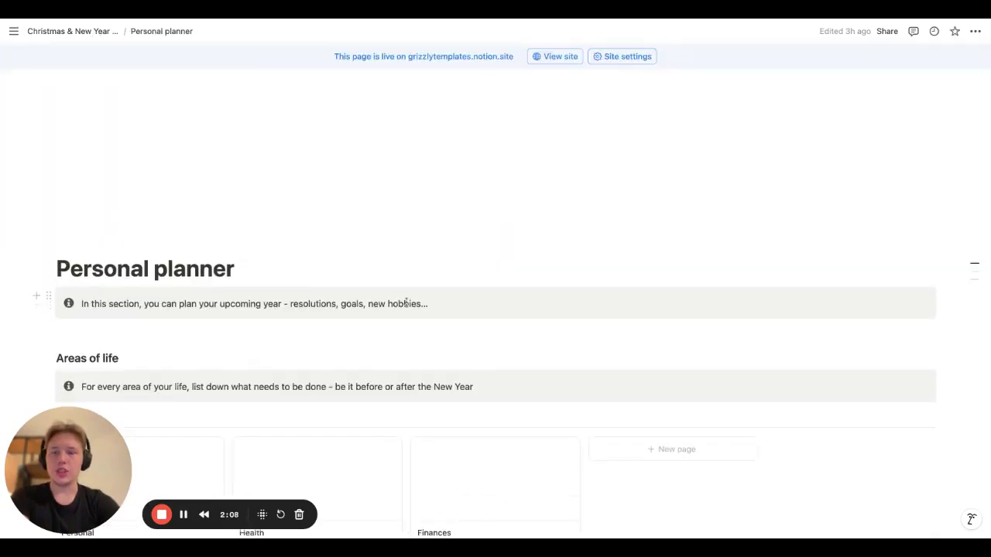
{"action": "scroll", "coordinate": [405, 302], "scroll_direction": "down", "scroll_amount": 1}
{"action": "scroll", "coordinate": [405, 302], "scroll_direction": "down", "scroll_amount": 1}
{"action": "scroll", "coordinate": [405, 302], "scroll_direction": "up", "scroll_amount": 3}
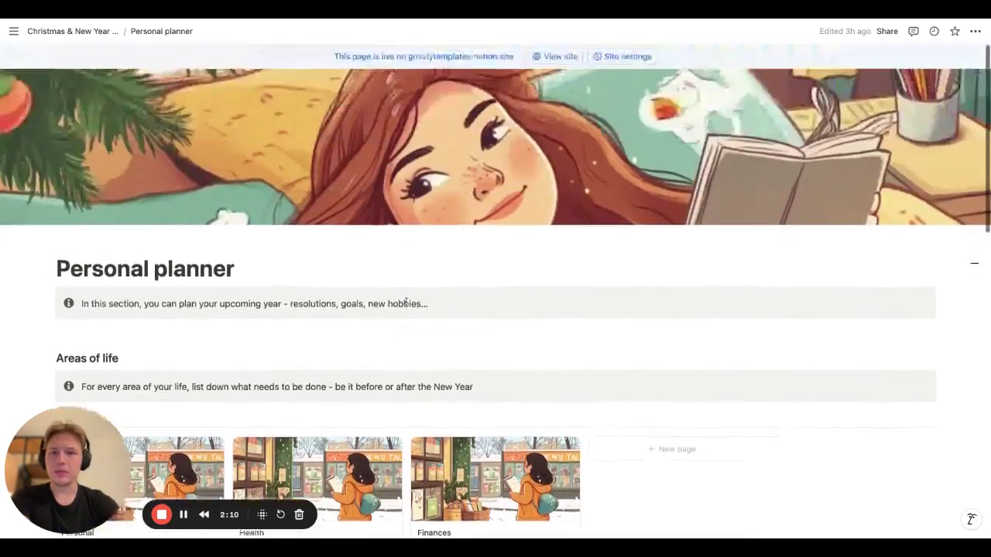
{"action": "scroll", "coordinate": [405, 302], "scroll_direction": "down", "scroll_amount": 4}
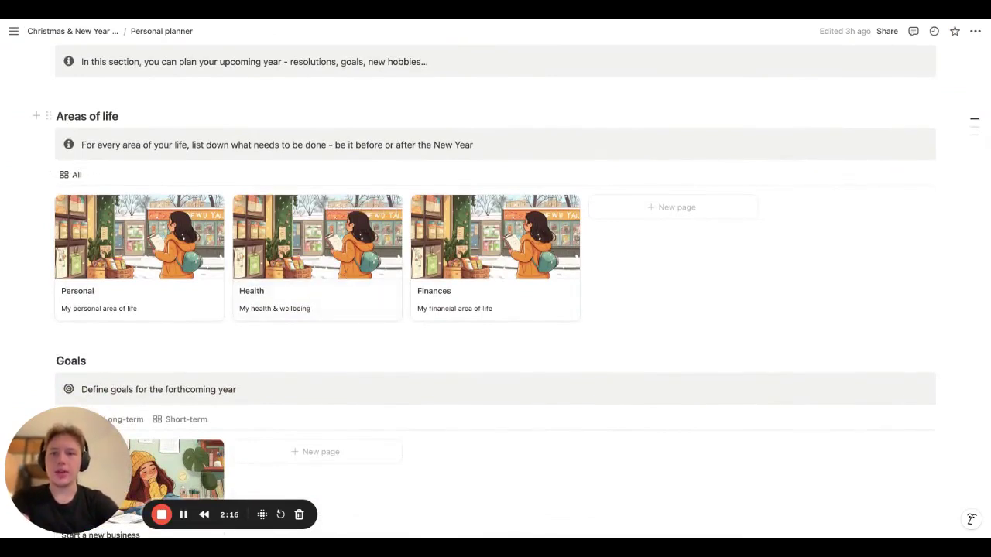
Open the Personal card under Areas of life, review its description and action checklist, and close it.
{"action": "left_click", "coordinate": [155, 277]}
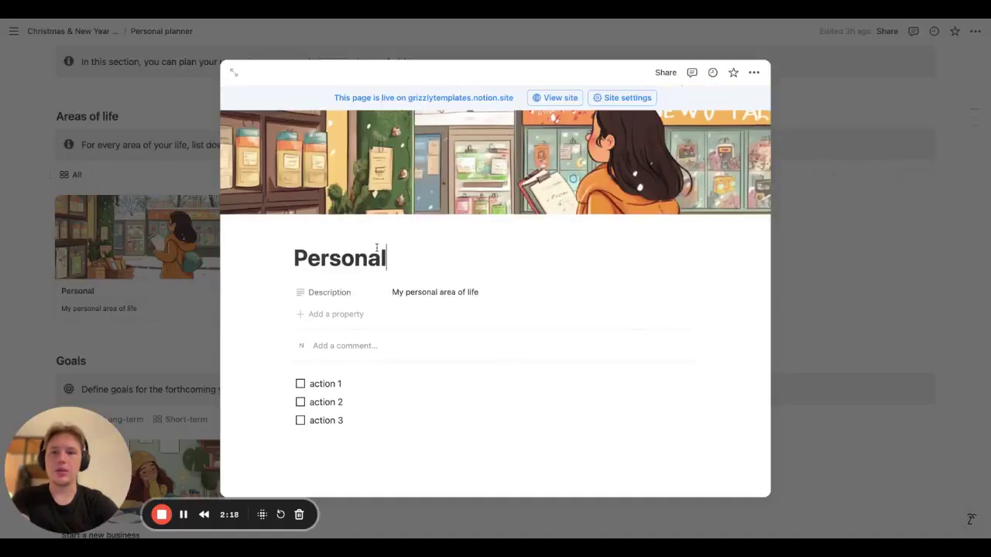
{"action": "scroll", "coordinate": [378, 248], "scroll_direction": "down", "scroll_amount": 3}
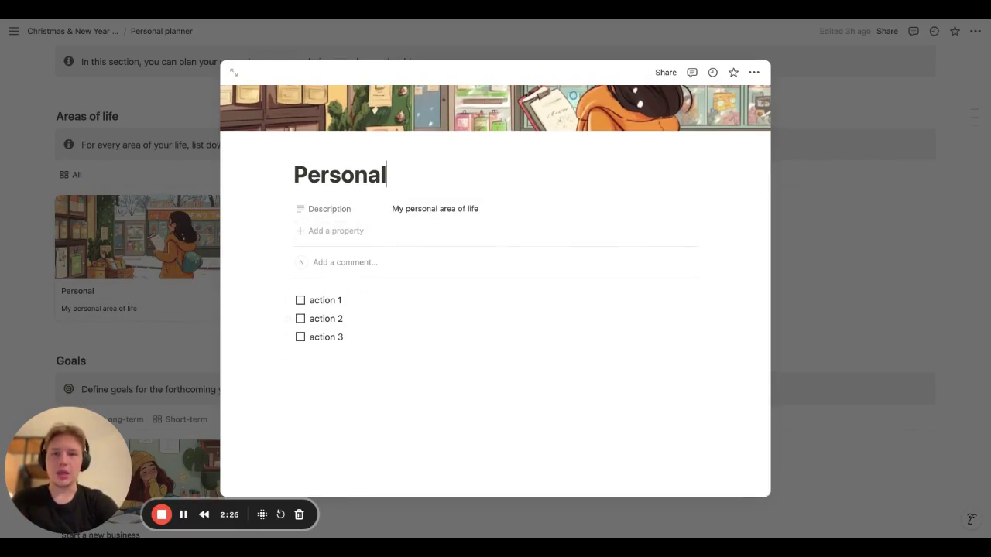
{"action": "left_click", "coordinate": [133, 268]}
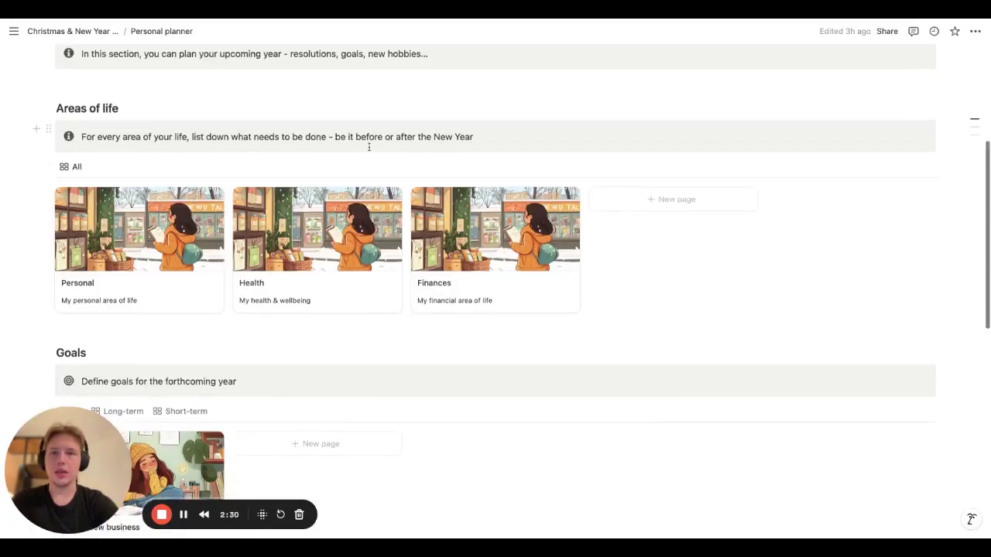
Open the Start a new business card under Goals and check the options available for its Type property, leaving the selection as is.
{"action": "scroll", "coordinate": [369, 147], "scroll_direction": "down", "scroll_amount": 2}
{"action": "scroll", "coordinate": [495, 291], "scroll_direction": "down", "scroll_amount": 5}
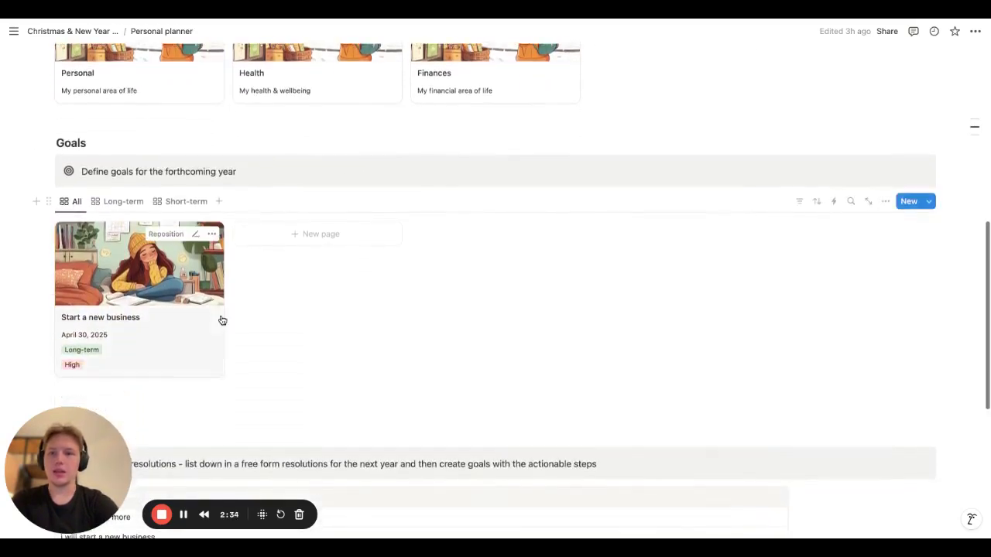
{"action": "scroll", "coordinate": [221, 321], "scroll_direction": "down", "scroll_amount": 1}
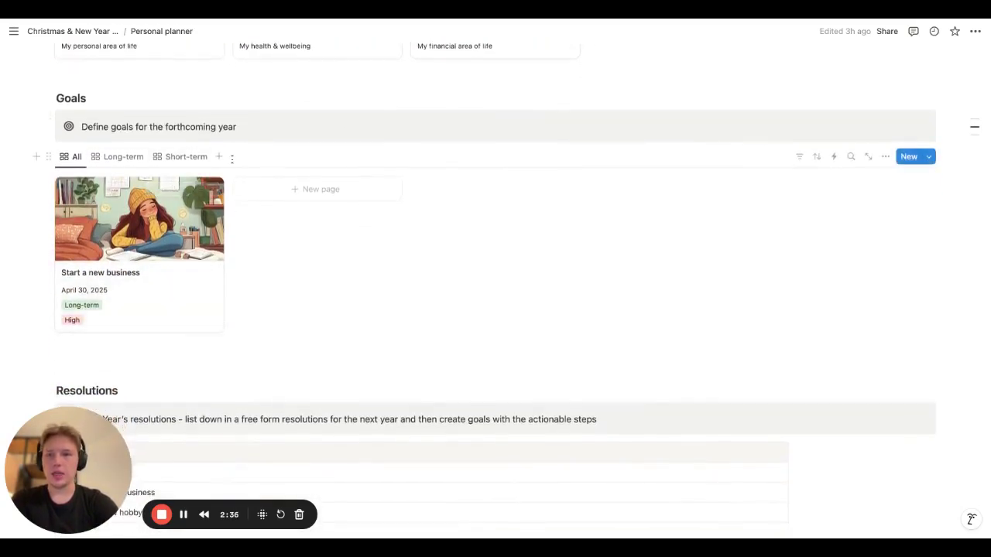
{"action": "left_click", "coordinate": [215, 285]}
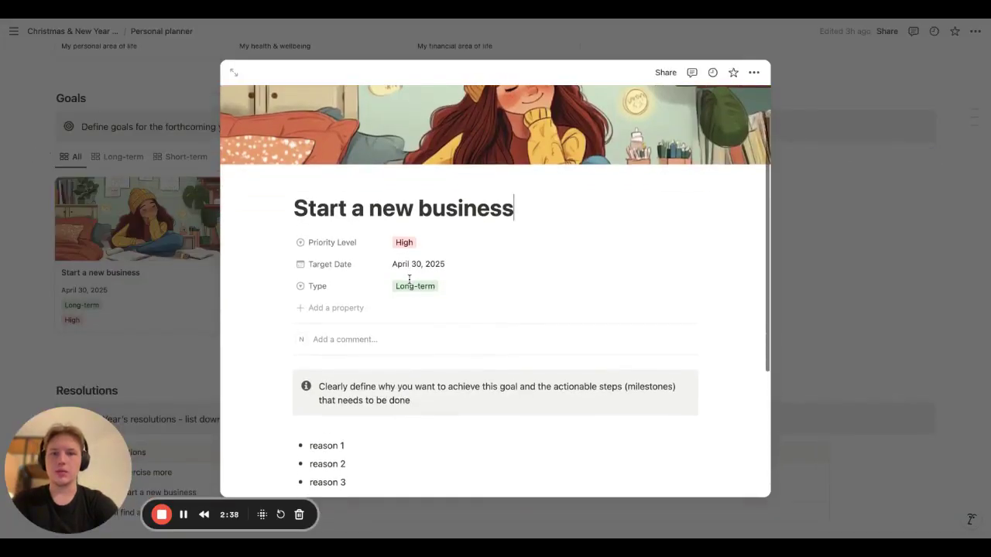
{"action": "scroll", "coordinate": [409, 278], "scroll_direction": "down", "scroll_amount": 1}
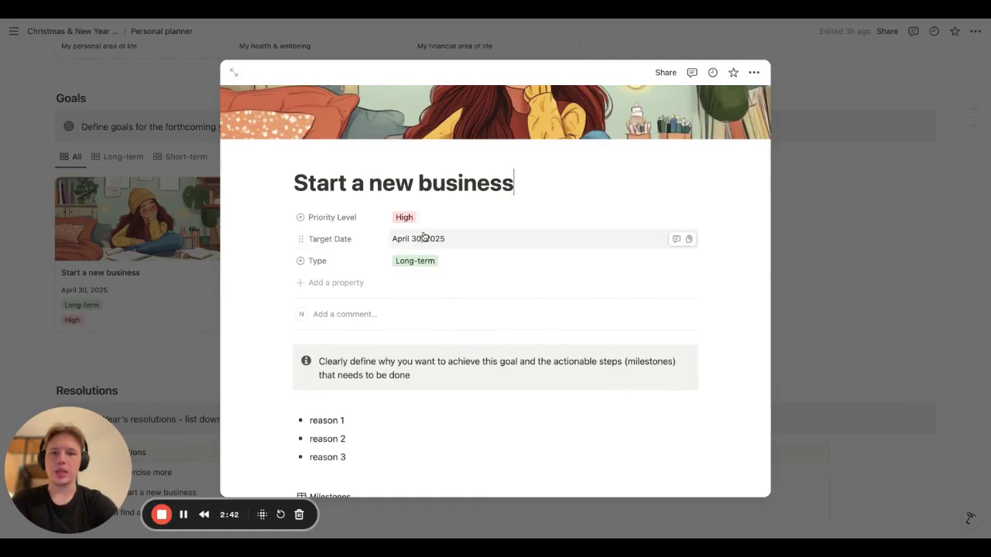
{"action": "scroll", "coordinate": [424, 236], "scroll_direction": "down", "scroll_amount": 1}
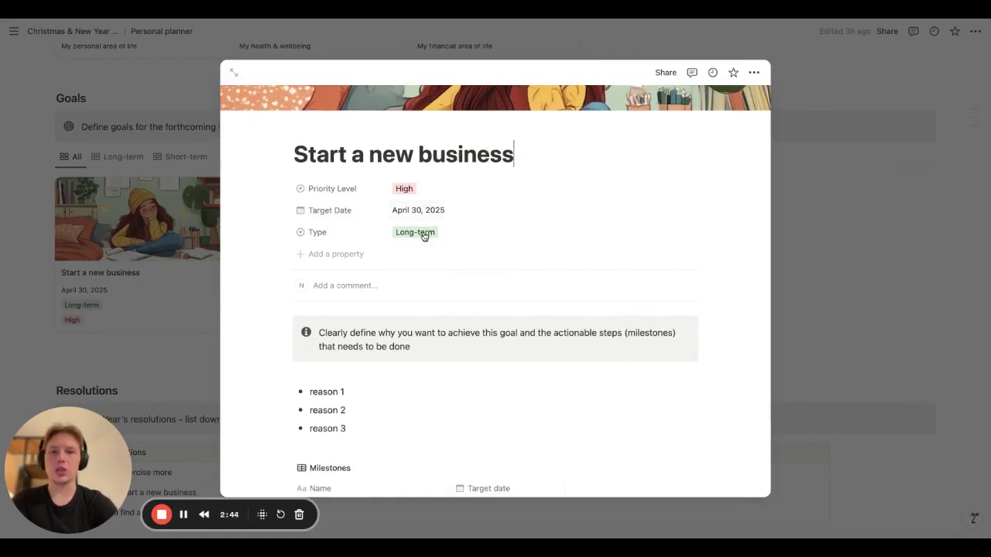
{"action": "left_click", "coordinate": [470, 236]}
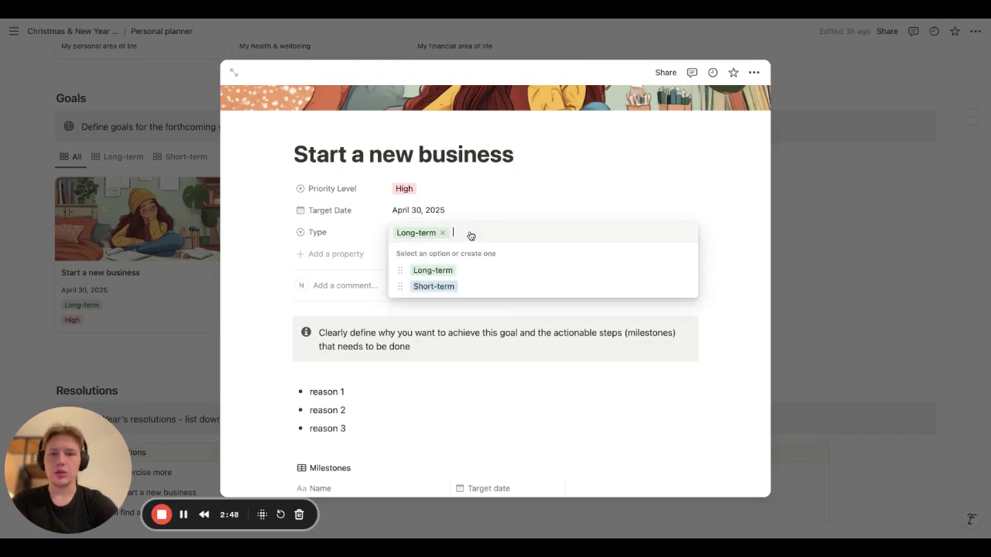
{"action": "left_click", "coordinate": [721, 194]}
Review the goal's list of reasons and its Milestones table, and close the card.
{"action": "scroll", "coordinate": [722, 194], "scroll_direction": "down", "scroll_amount": 2}
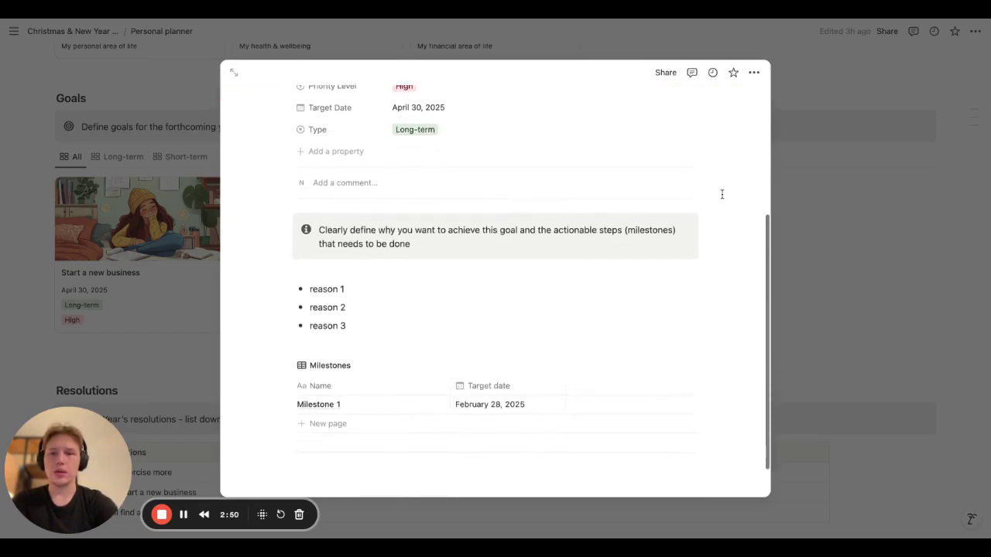
{"action": "scroll", "coordinate": [721, 194], "scroll_direction": "down", "scroll_amount": 1}
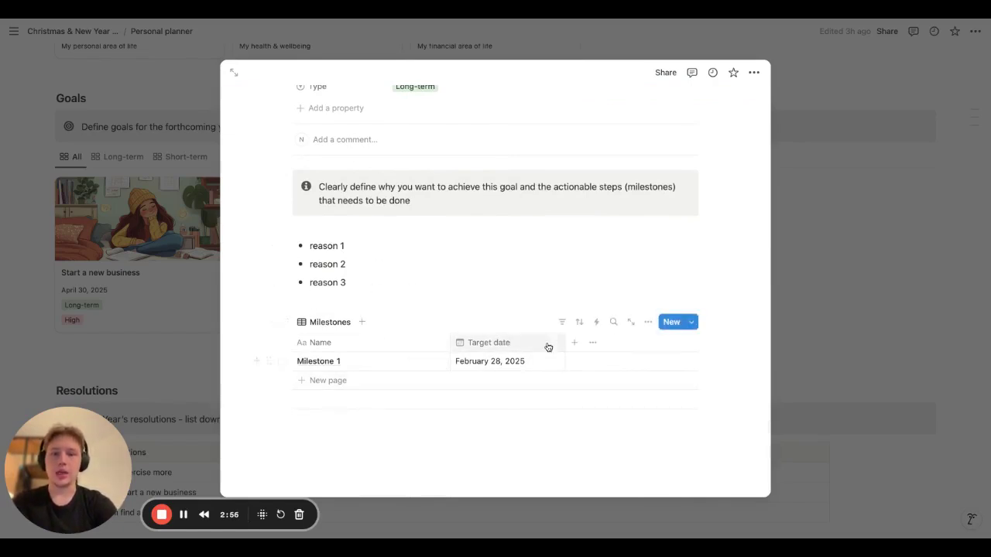
{"action": "left_click", "coordinate": [805, 254]}
Examine the Resolutions section and its table of New Year's resolutions in the Personal planner.
{"action": "scroll", "coordinate": [805, 256], "scroll_direction": "down", "scroll_amount": 3}
{"action": "scroll", "coordinate": [805, 255], "scroll_direction": "down", "scroll_amount": 3}
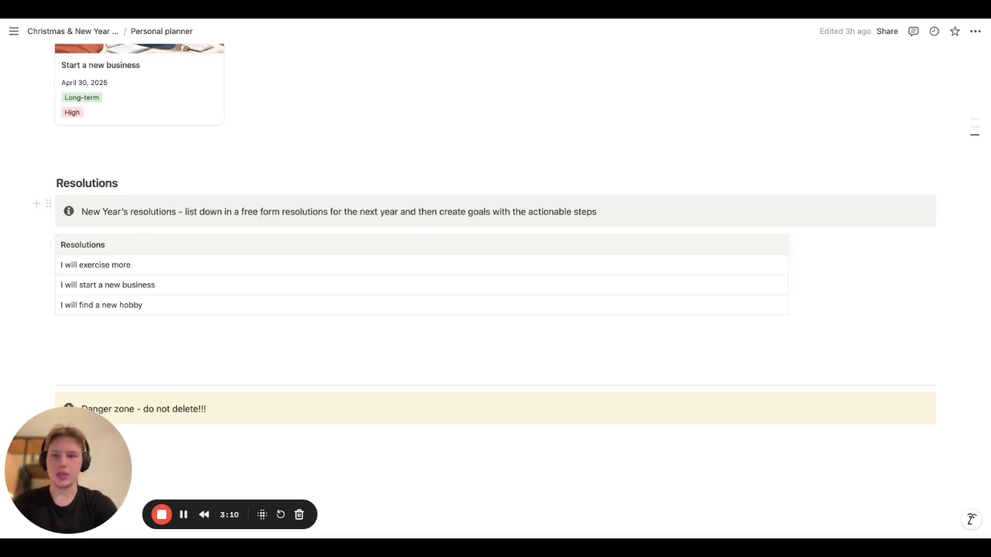
{"action": "scroll", "coordinate": [330, 192], "scroll_direction": "up", "scroll_amount": 1}
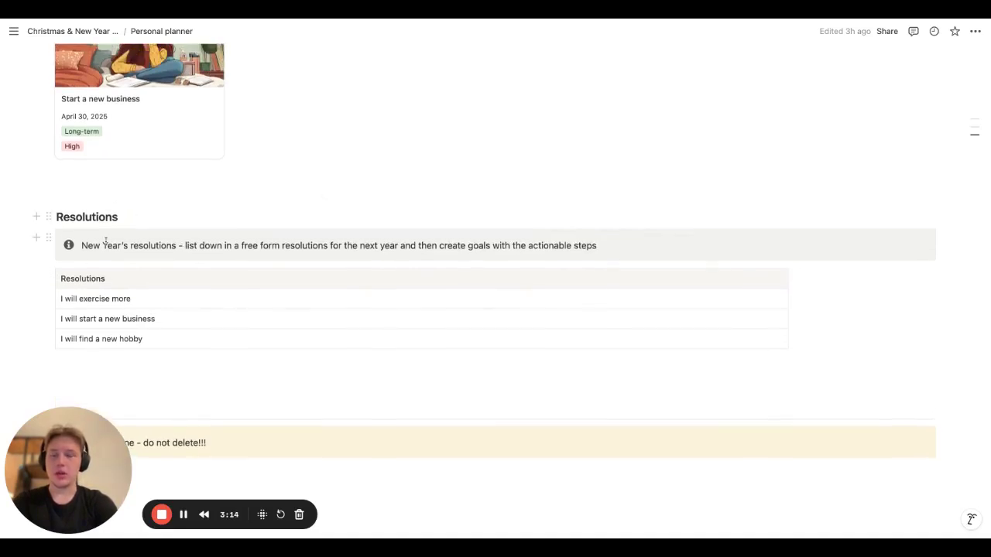
Return from the Personal planner to the main Christmas & New Year Planner page and view its section links.
{"action": "scroll", "coordinate": [186, 278], "scroll_direction": "up", "scroll_amount": 10}
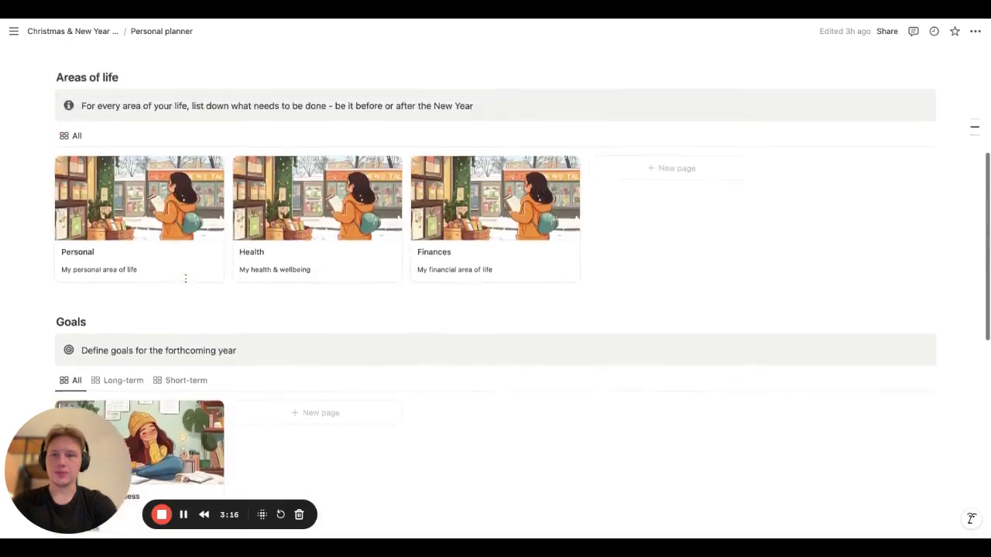
{"action": "scroll", "coordinate": [186, 278], "scroll_direction": "up", "scroll_amount": 7}
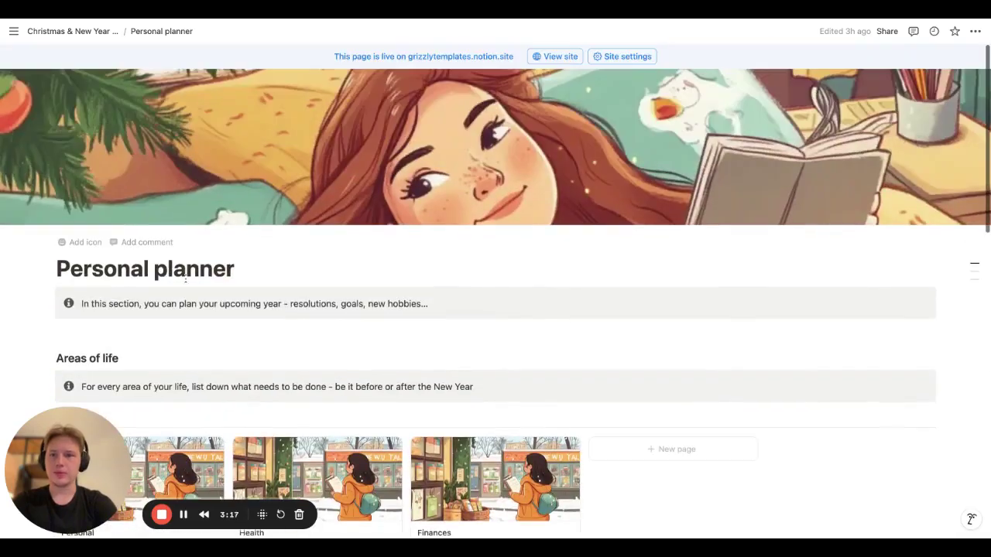
{"action": "left_click", "coordinate": [106, 35]}
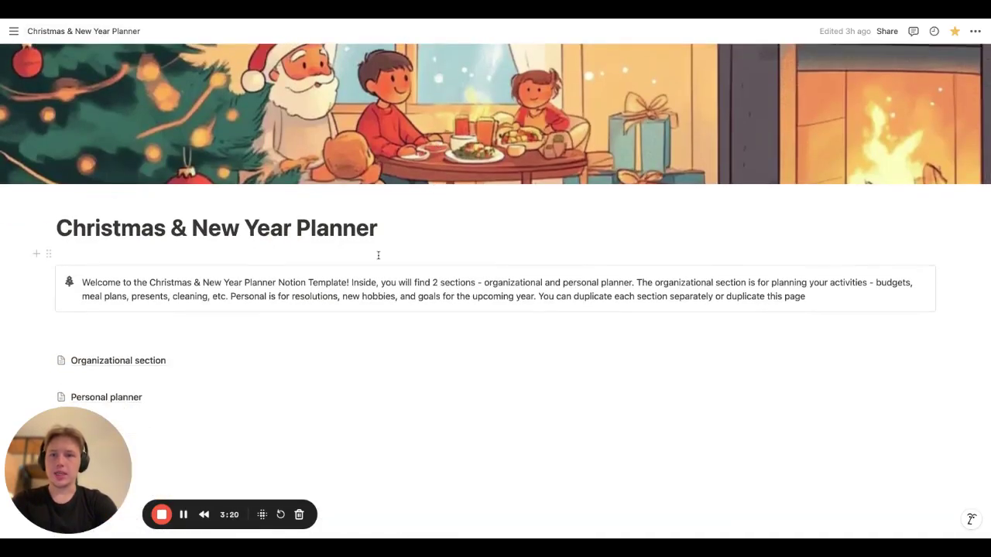
{"action": "scroll", "coordinate": [378, 255], "scroll_direction": "down", "scroll_amount": 1}
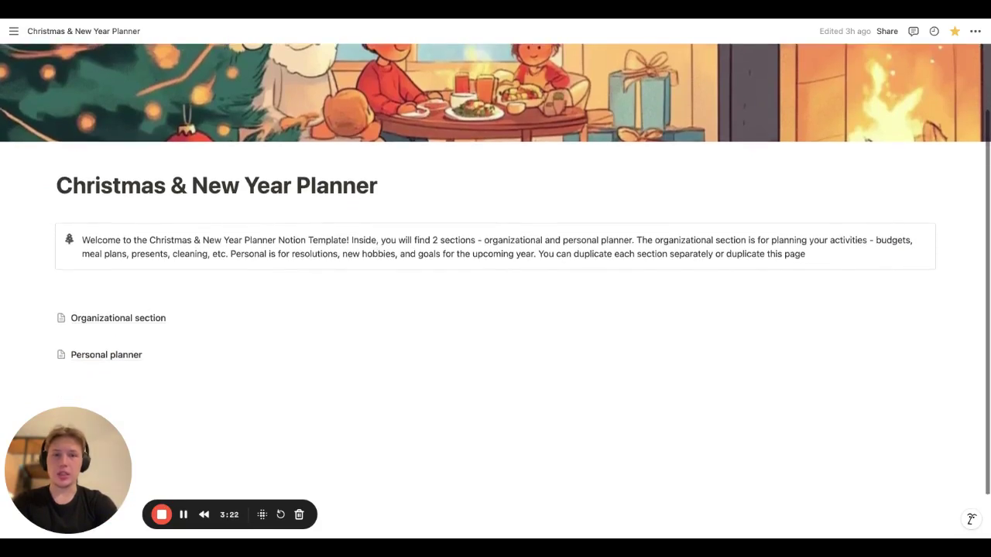